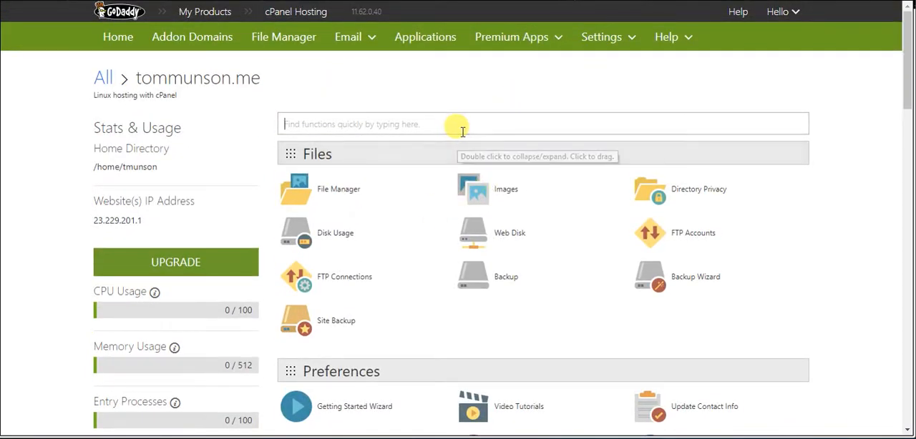
Search cPanel for the Installatron Applications Installer, open it and go to its catalogue of installable applications
left_click(458, 125)
type("install")
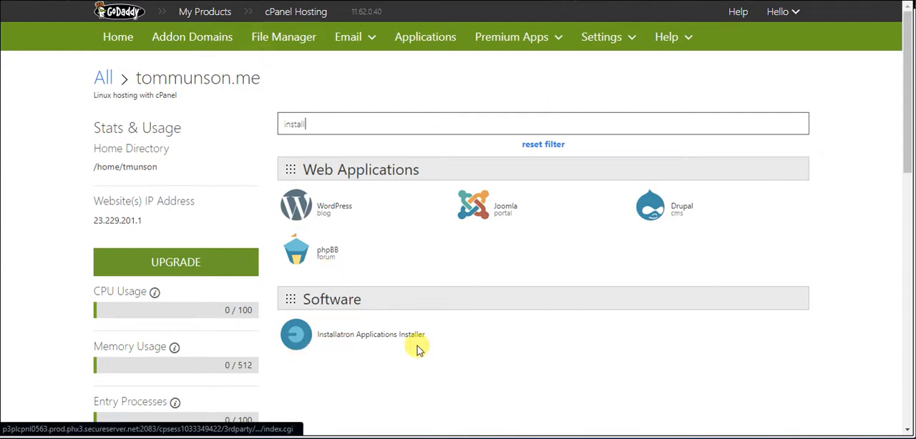
left_click(345, 339)
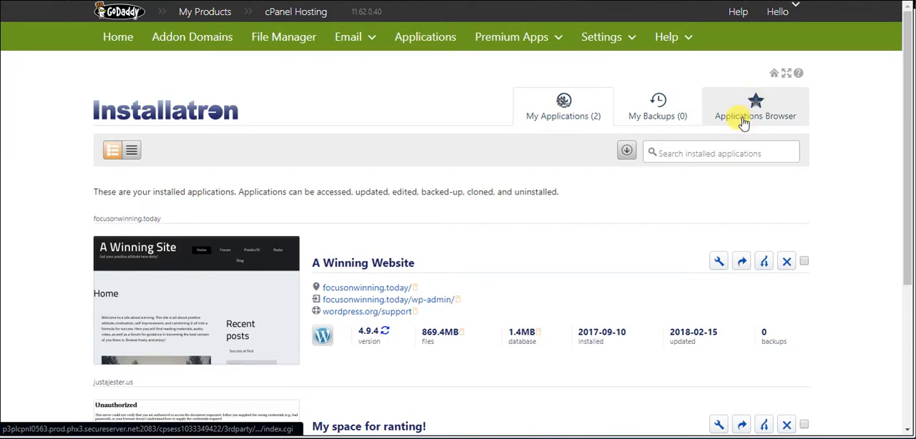
left_click(744, 113)
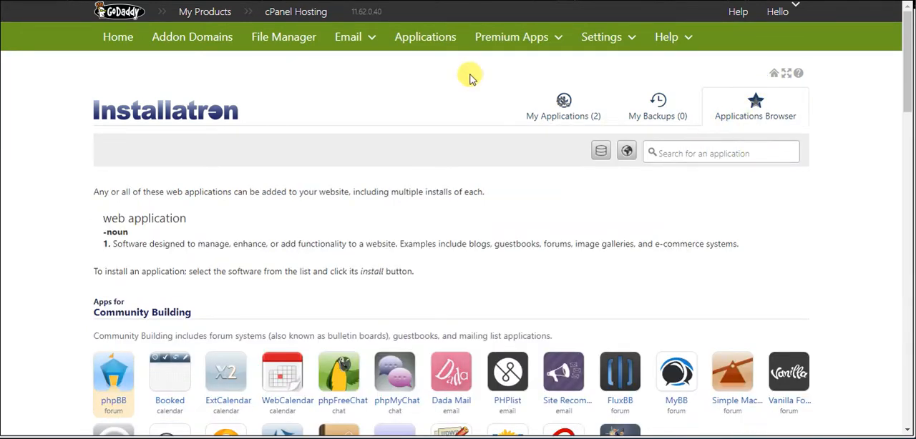
Open the WordPress application page from the Content Management apps
scroll(427, 158, "down", 4)
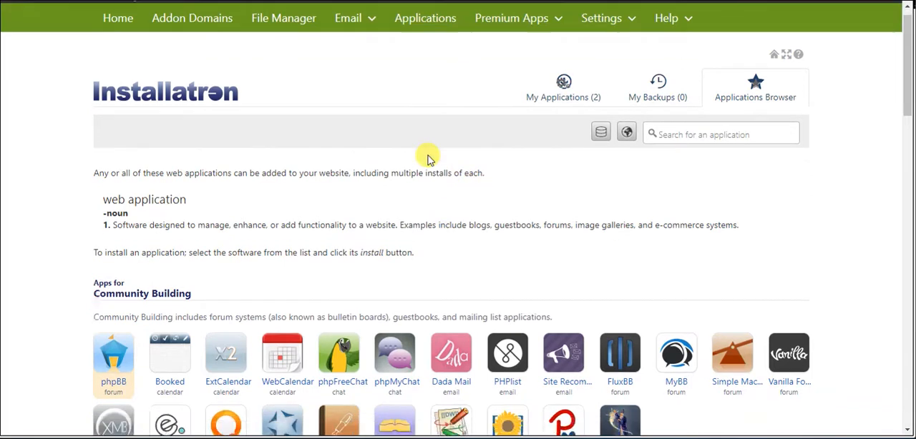
scroll(427, 159, "down", 1)
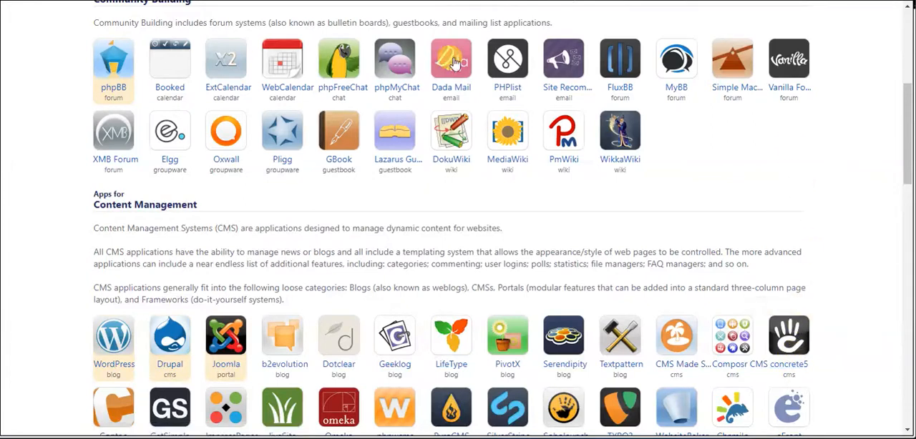
scroll(190, 286, "down", 5)
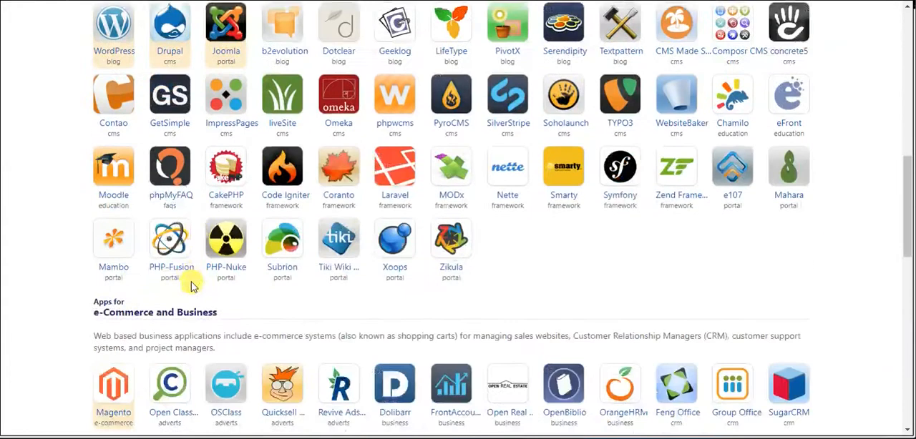
scroll(429, 329, "up", 2)
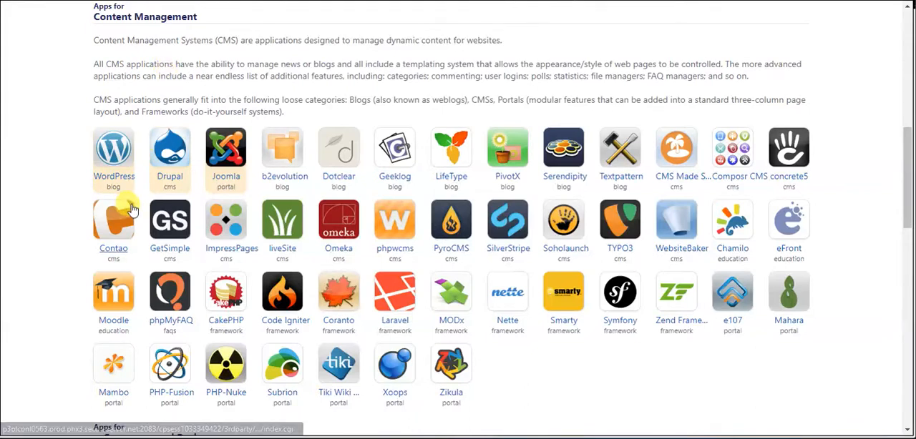
left_click(114, 152)
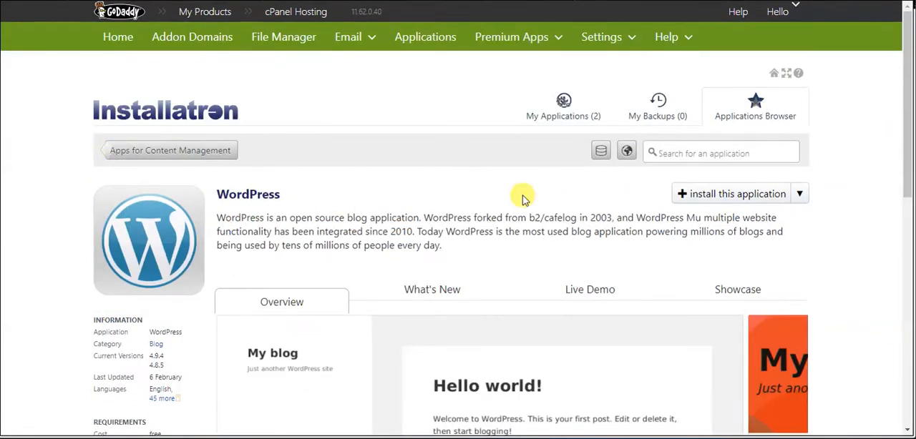
Start importing an existing WordPress install from a different hosting account
left_click(800, 198)
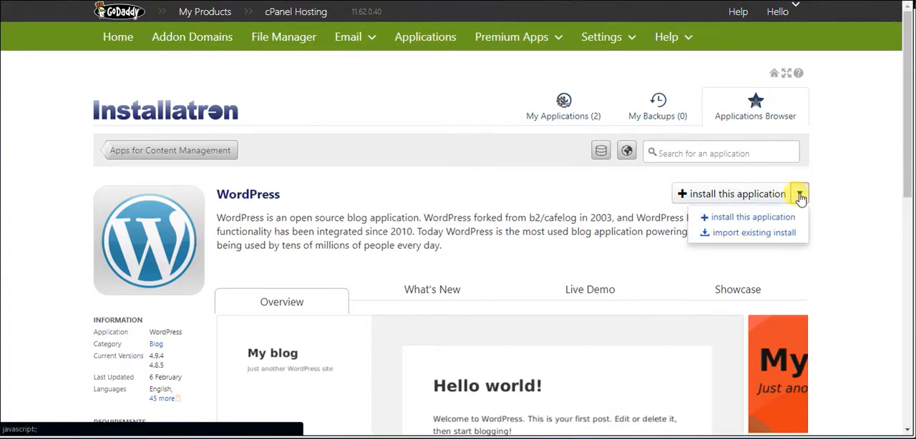
left_click(766, 239)
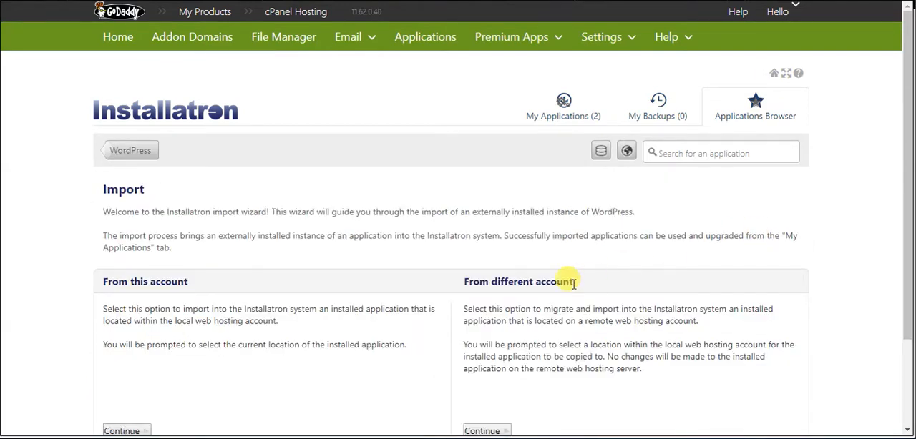
scroll(561, 292, "down", 3)
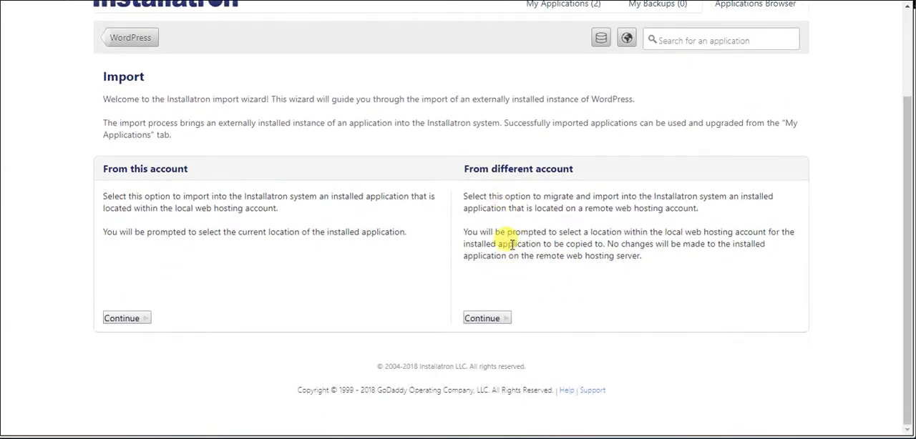
left_click_drag(488, 194, 583, 256)
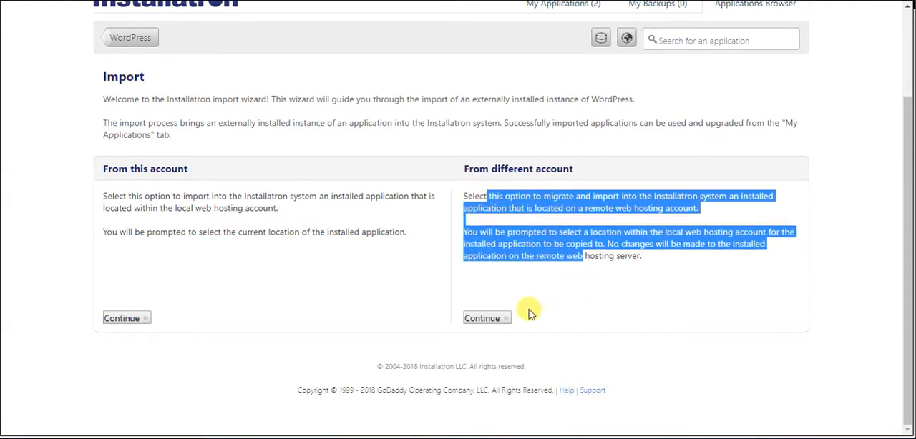
left_click(483, 318)
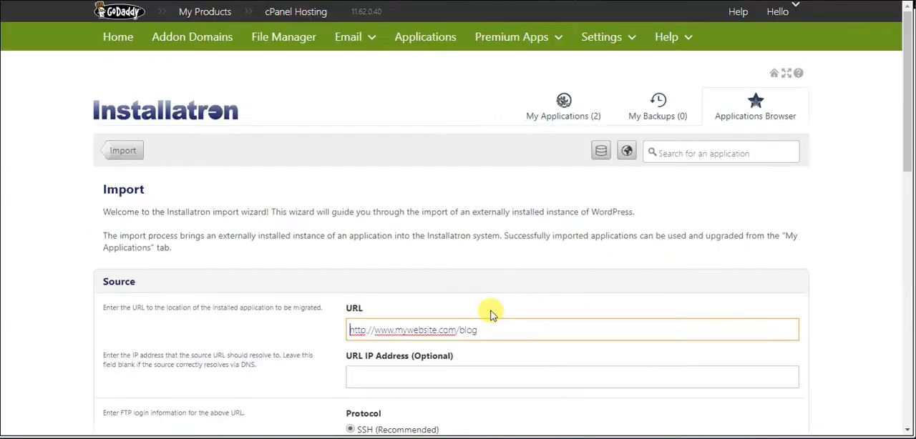
scroll(500, 238, "down", 2)
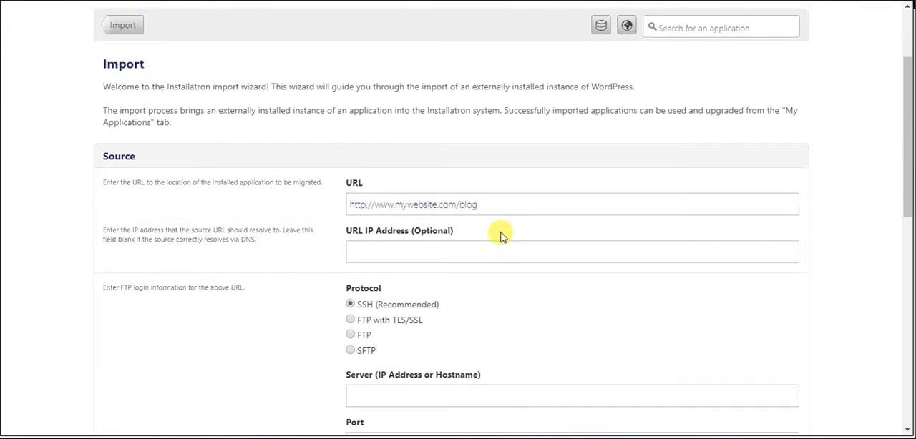
scroll(501, 236, "down", 2)
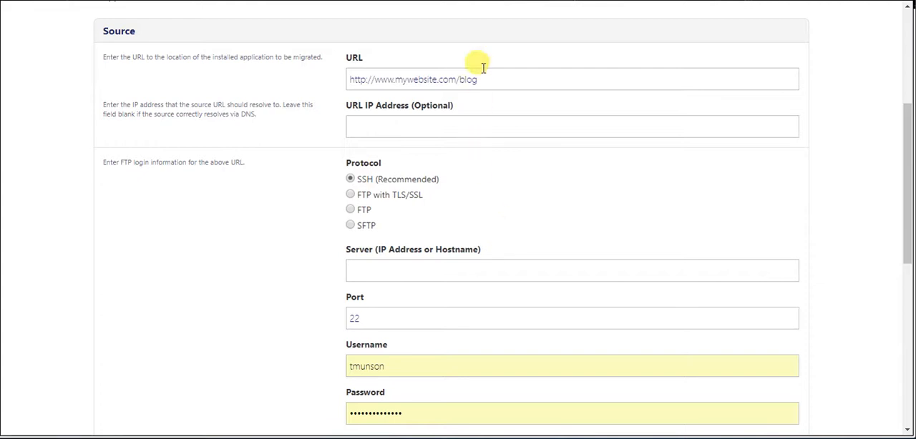
left_click(520, 78)
key("ctrl+a")
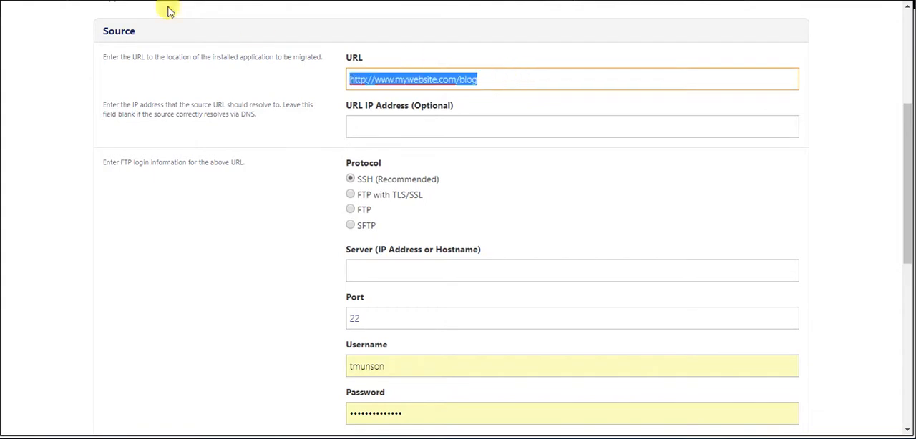
scroll(458, 215, "up", 1)
type("https:")
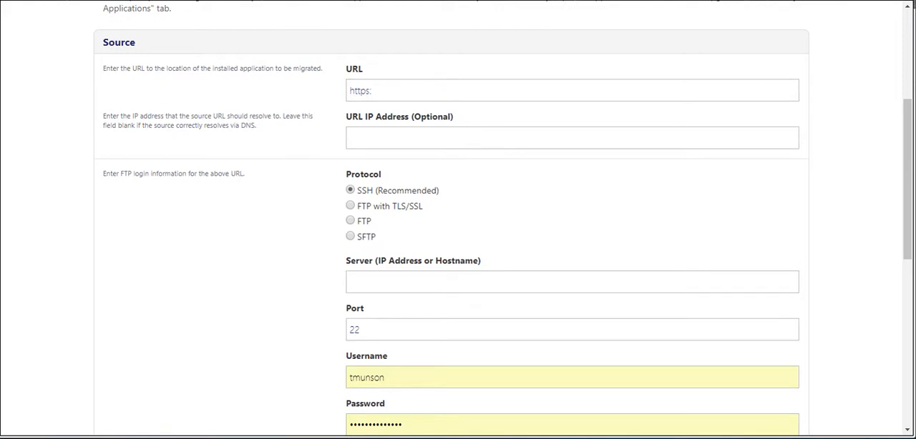
left_click(367, 89)
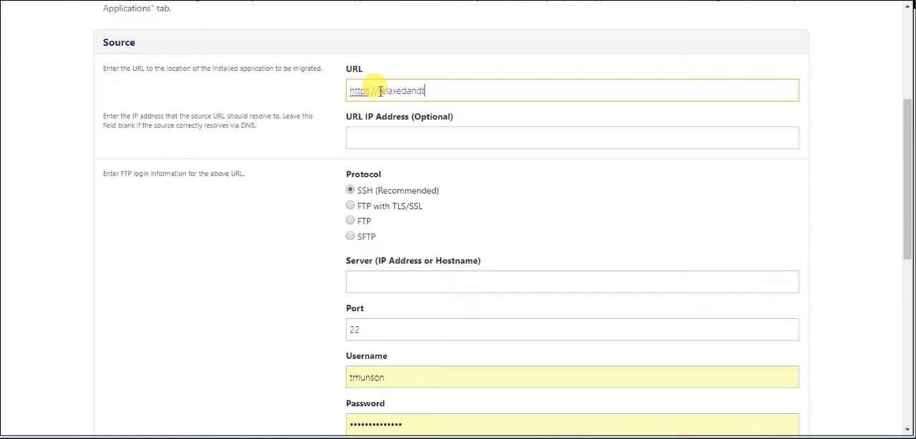
type(".com")
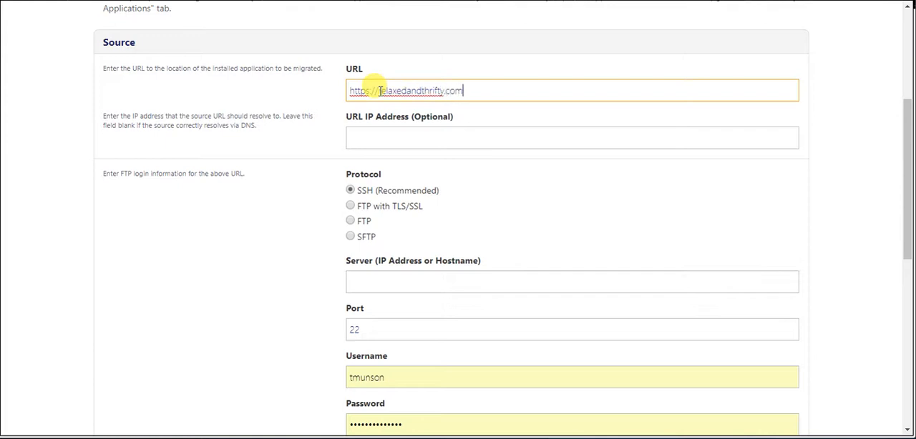
left_click(377, 91)
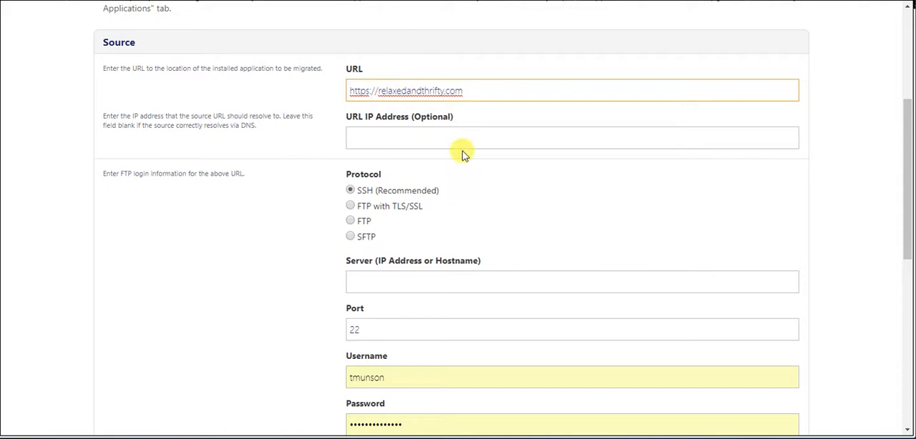
Enter 198.71.233.68 as the optional IP address for the source URL
left_click(459, 125)
left_click(450, 134)
scroll(548, 101, "down", 2)
scroll(529, 118, "up", 2)
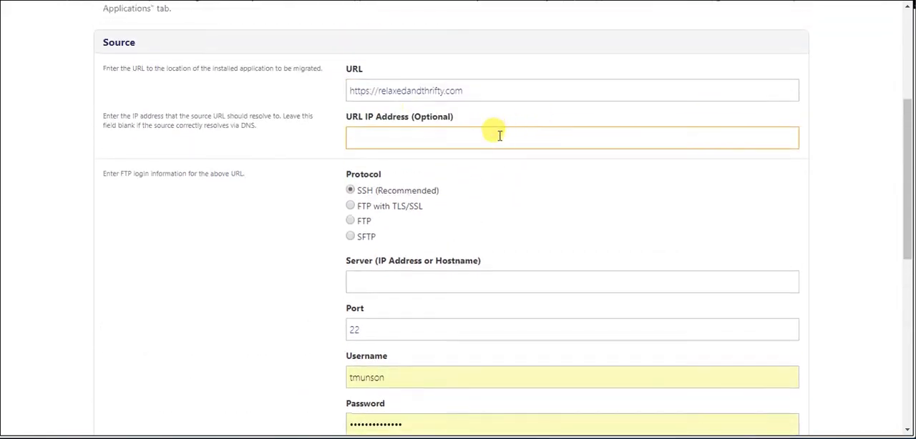
left_click_drag(356, 117, 482, 122)
left_click(531, 109)
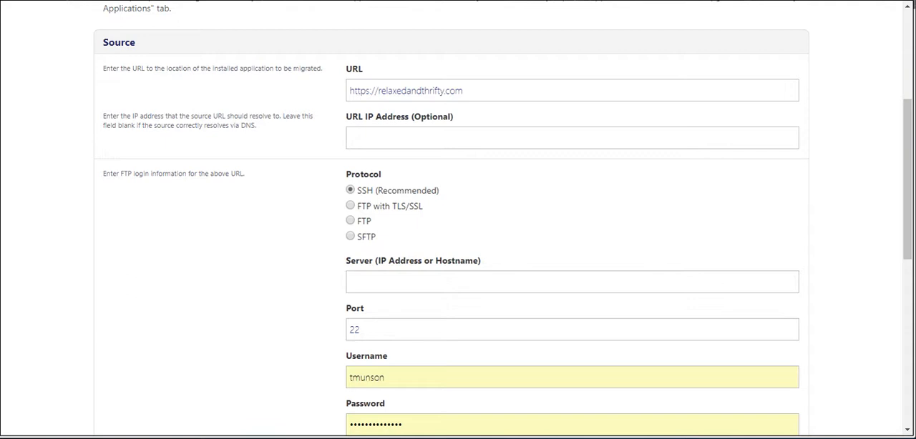
left_click(463, 136)
type("198.71.233.68")
triple_click(706, 190)
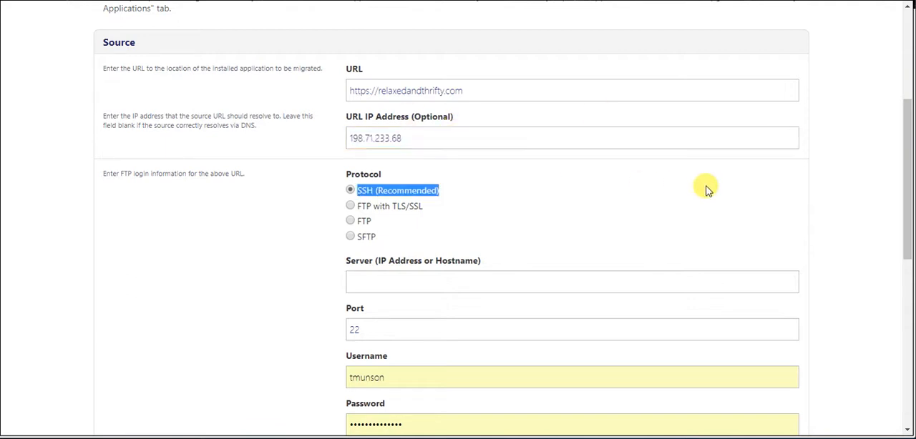
left_click(620, 139)
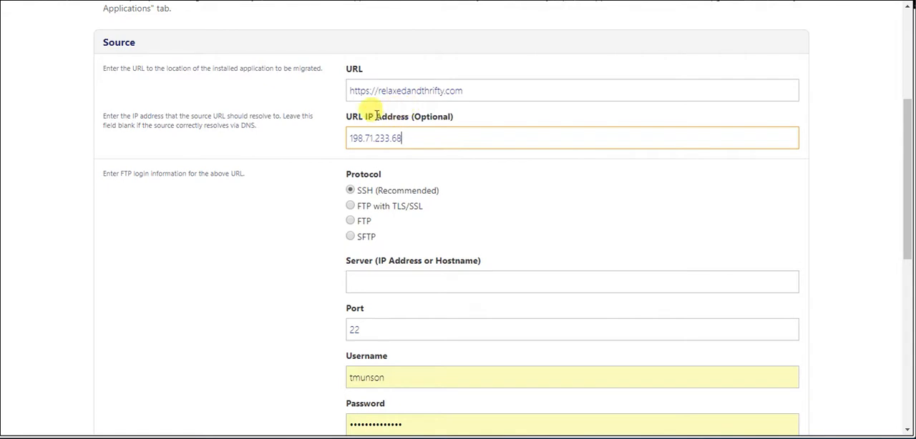
left_click_drag(377, 115, 463, 120)
left_click(475, 121)
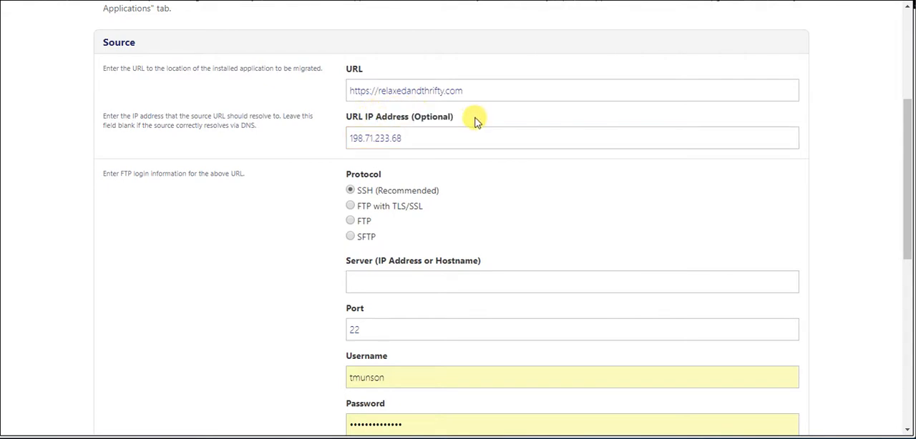
left_click(406, 138)
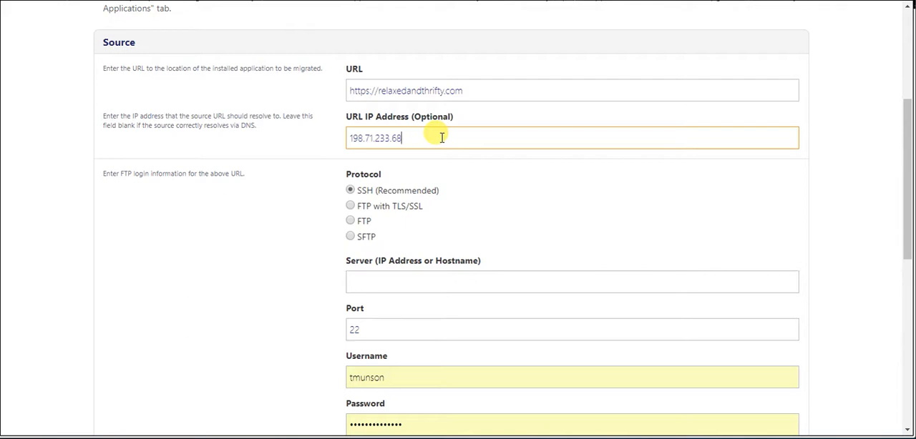
left_click(266, 132)
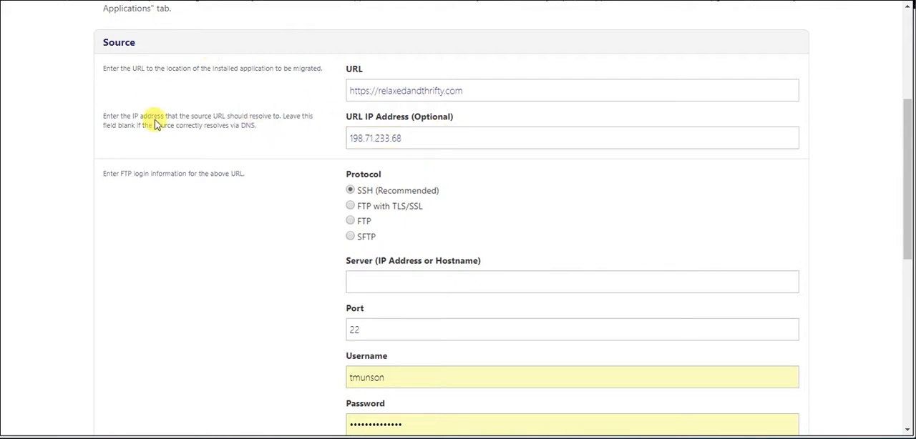
Choose SFTP as the source protocol and enter 198.71.233.68 as the server address
left_click(350, 237)
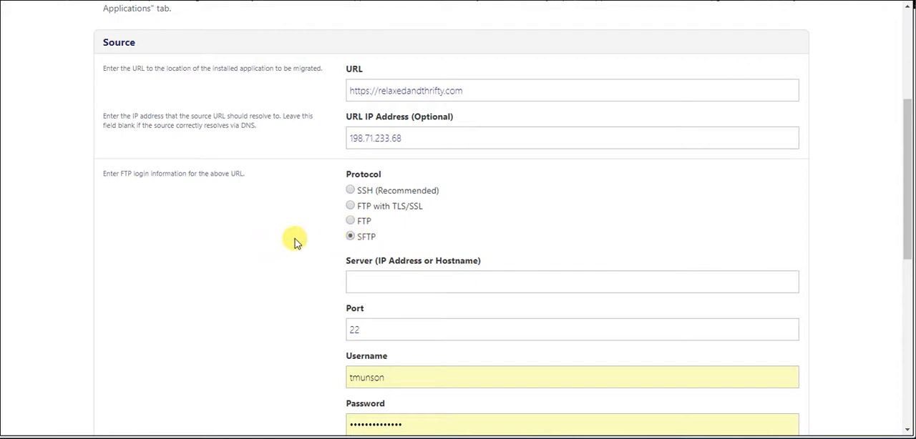
scroll(294, 242, "down", 1)
left_click(394, 77)
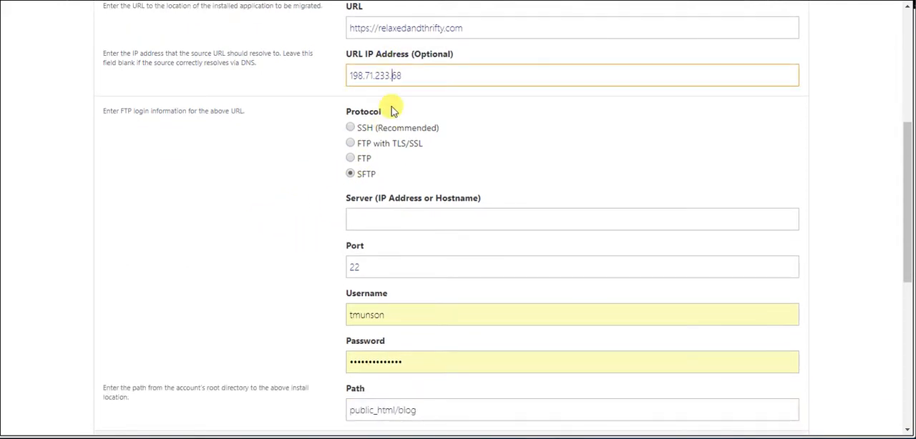
left_click(372, 221)
type("198.71.233.68")
left_click(337, 81)
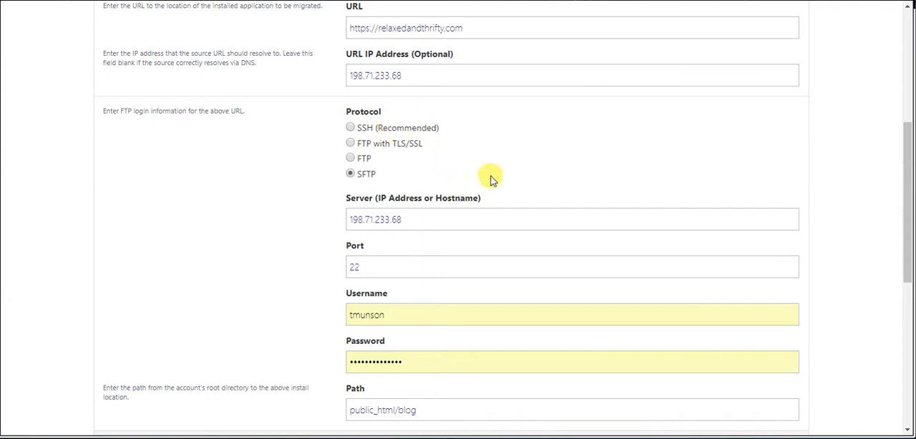
Replace the prefilled source login username with the remote hosting account's SFTP username
scroll(486, 184, "down", 2)
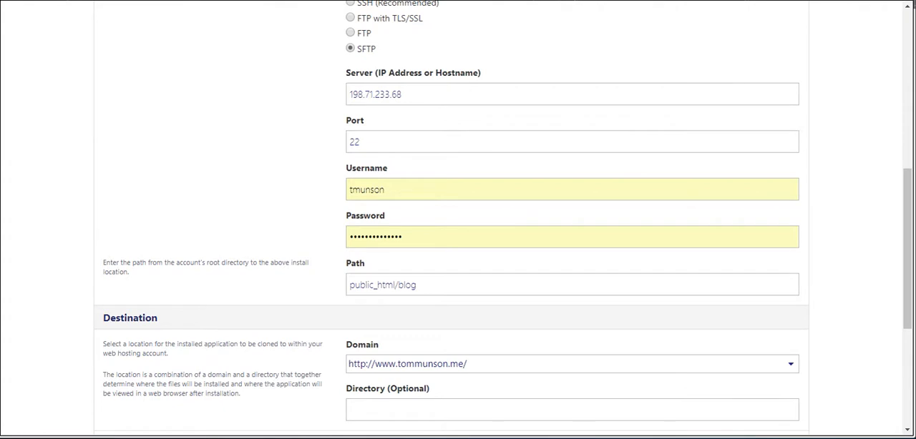
left_click(419, 138)
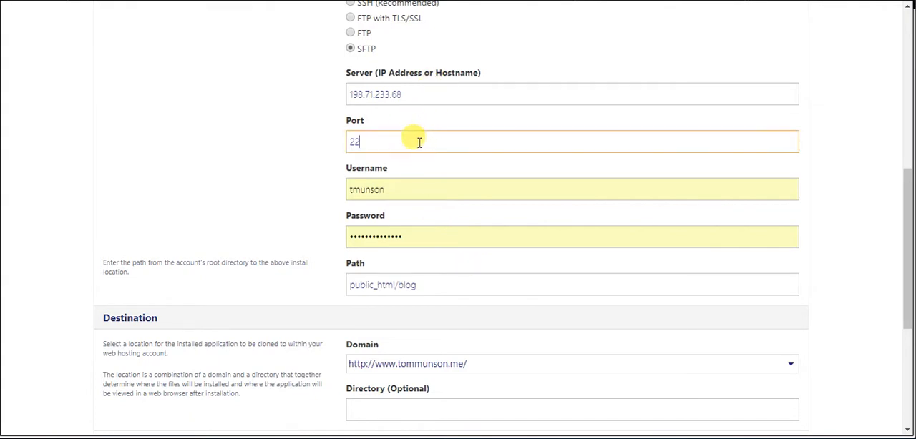
left_click(401, 188)
key("ctrl+a")
key("ctrl+v")
left_click(178, 183)
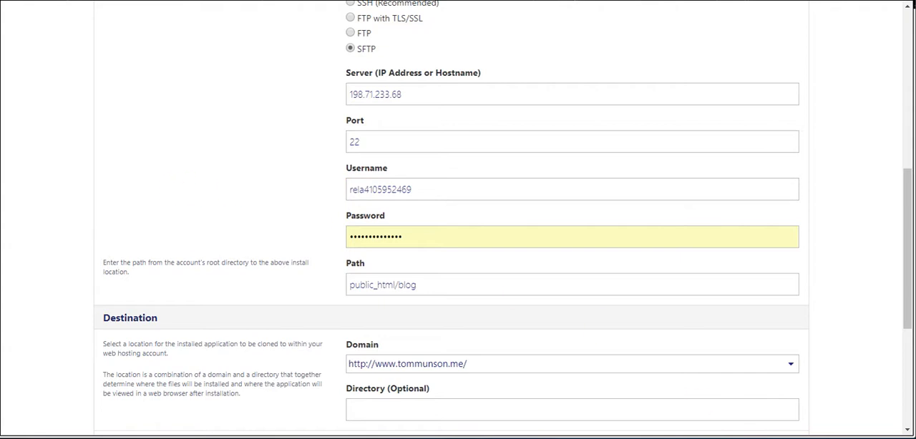
mouse_move(438, 438)
scroll(834, 214, "up", 3)
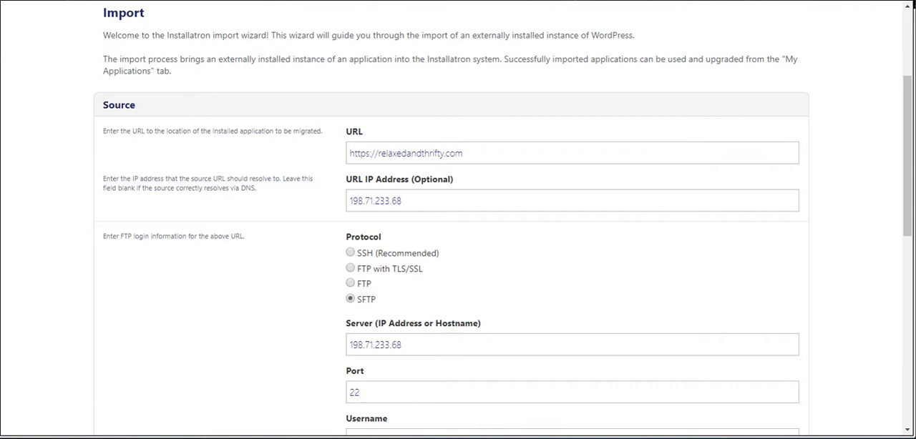
scroll(704, 276, "down", 2)
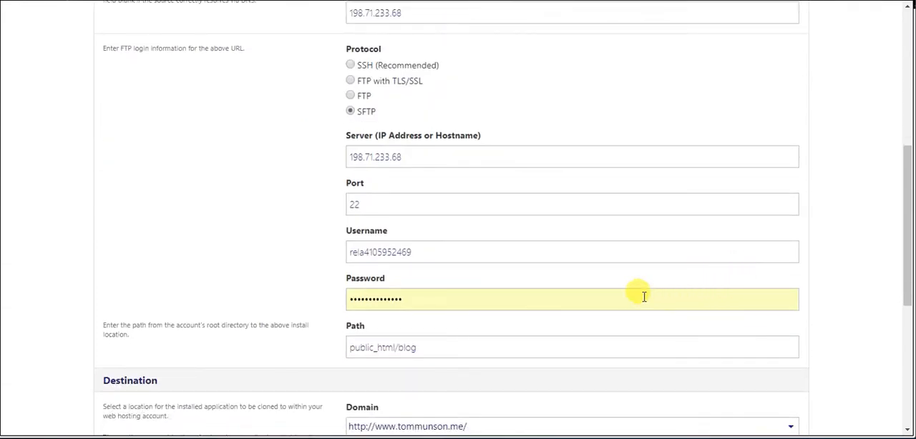
Replace the prefilled source login password with the remote hosting account's SFTP password
scroll(587, 327, "down", 3)
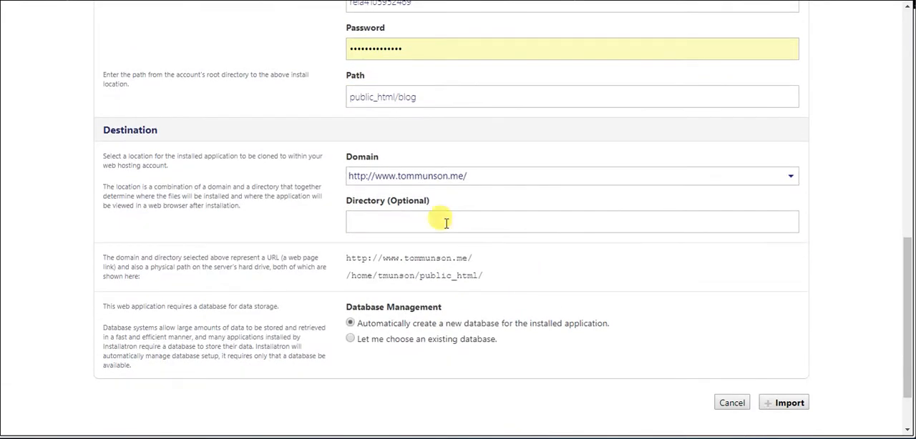
double_click(429, 47)
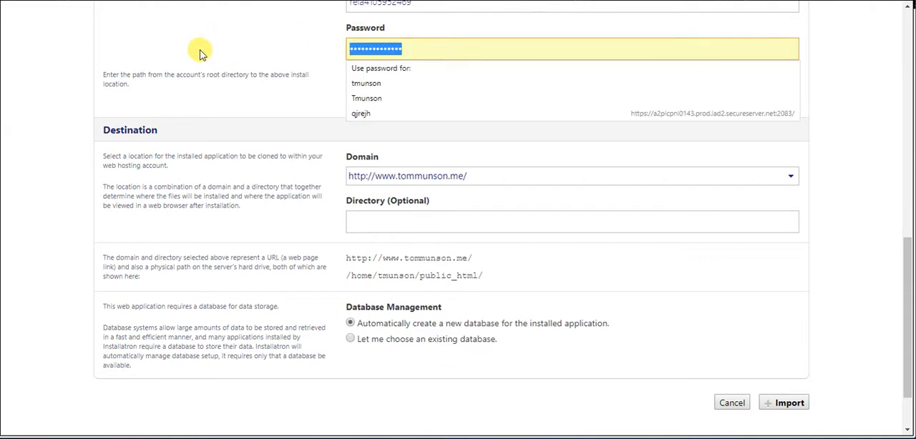
key("ctrl+v")
left_click(262, 70)
triple_click(218, 84)
left_click(370, 86)
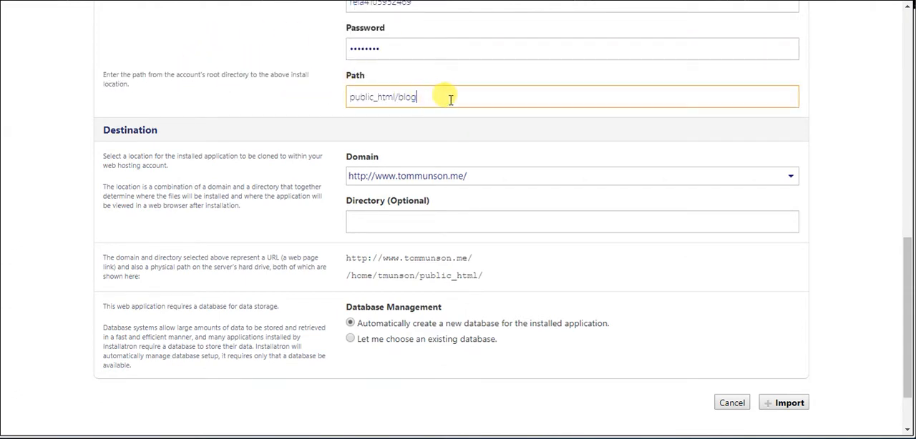
triple_click(396, 97)
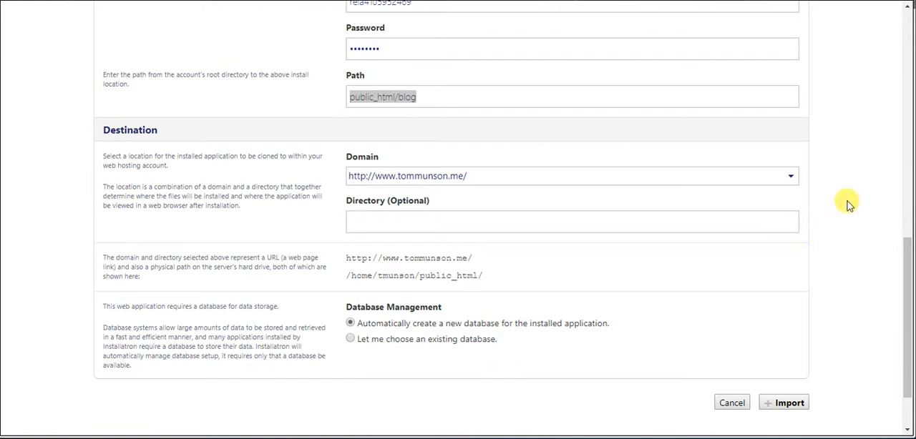
left_click(730, 180)
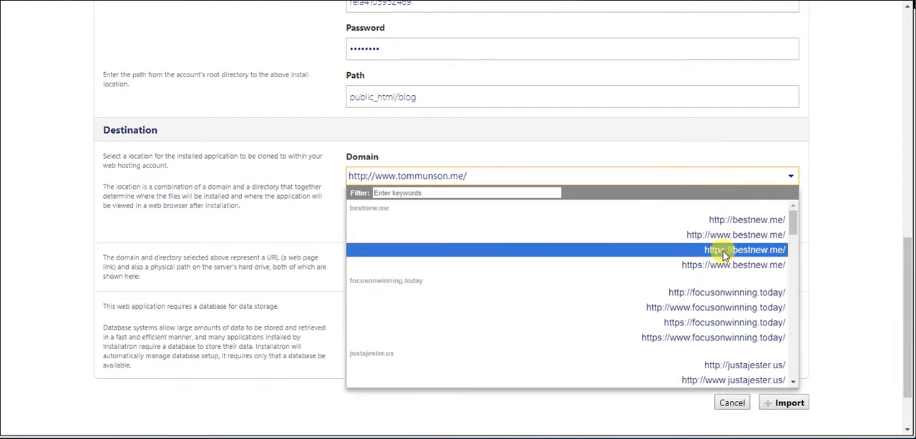
scroll(724, 255, "down", 6)
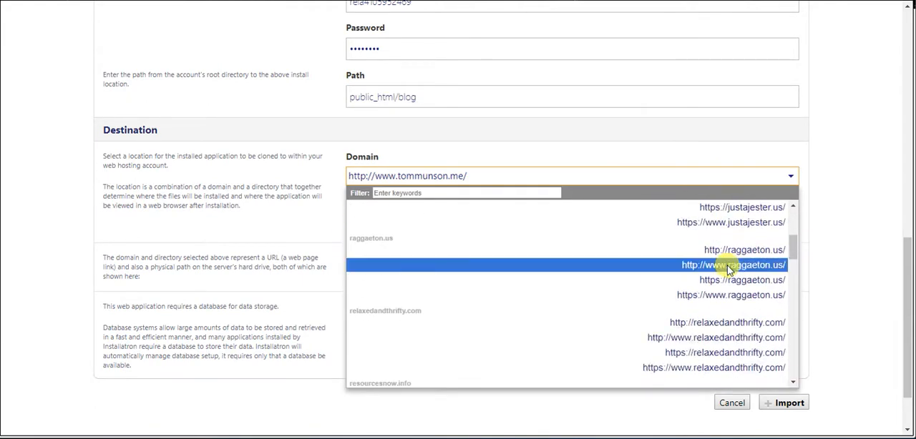
scroll(737, 268, "down", 3)
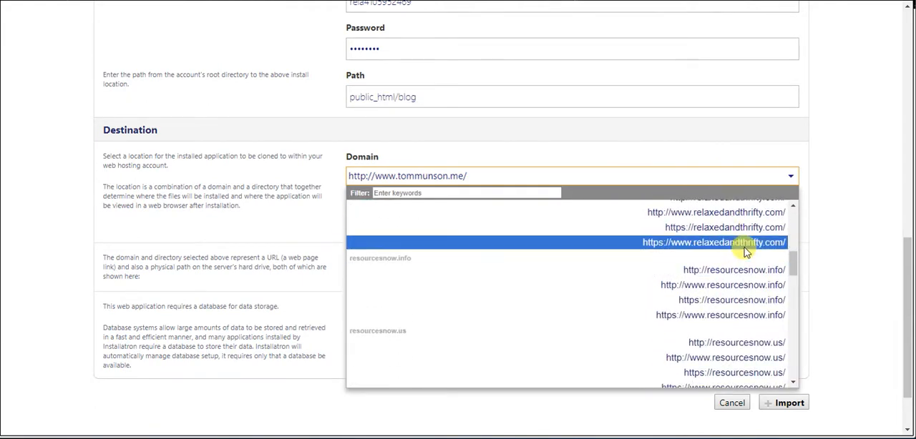
scroll(746, 260, "up", 2)
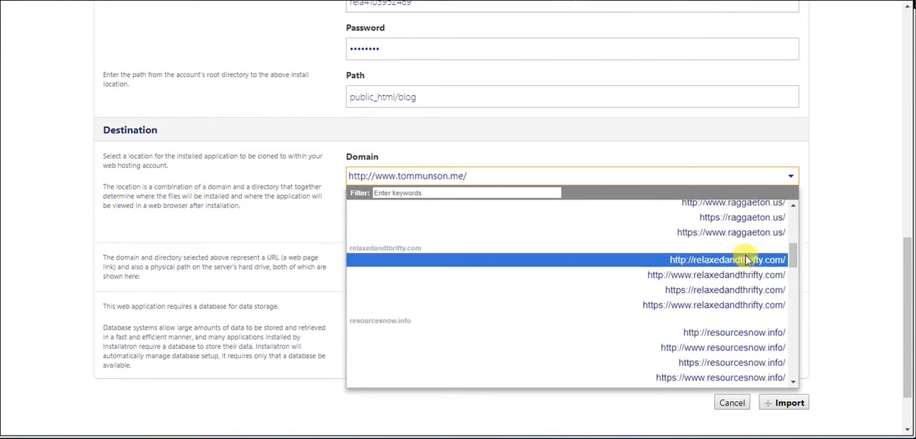
left_click(764, 296)
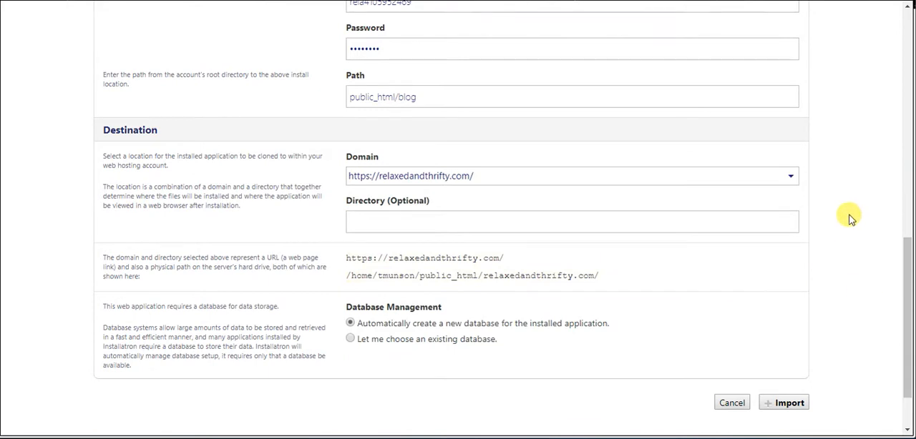
Review the destination settings and the source path entered for the import
scroll(466, 237, "down", 2)
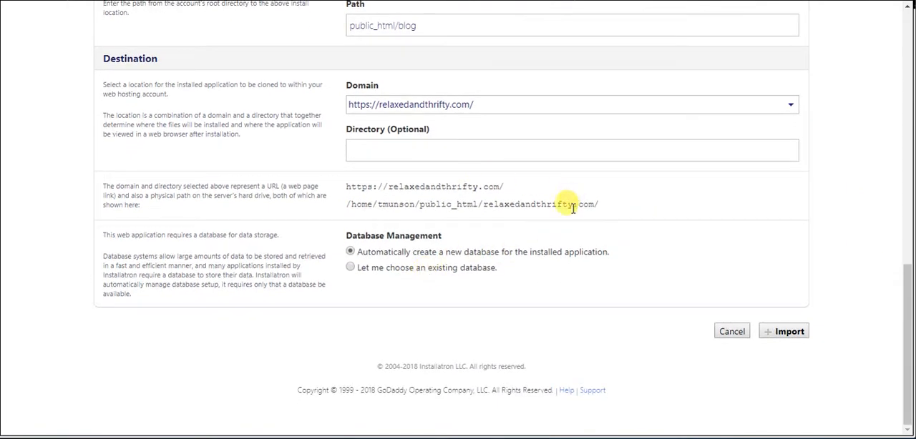
scroll(576, 207, "up", 3)
left_click(415, 150)
left_click_drag(358, 151, 472, 151)
left_click(472, 150)
left_click(419, 136)
left_click(491, 144)
double_click(415, 158)
left_click(425, 156)
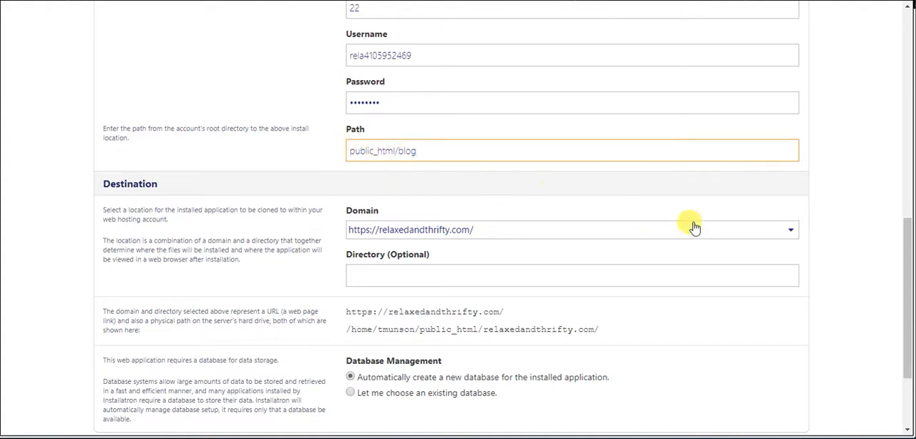
left_click(828, 179)
Try to run the import with public_html/blog as the source path and automatic database creation
scroll(830, 181, "down", 3)
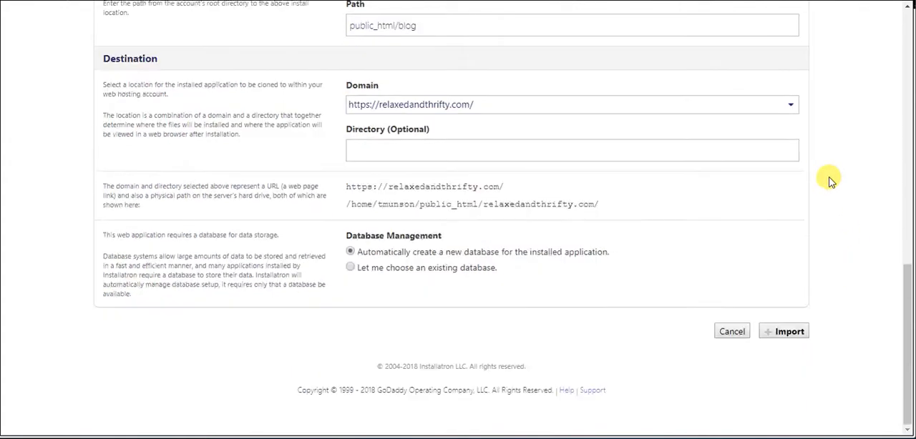
left_click(791, 332)
scroll(791, 334, "up", 2)
scroll(791, 334, "down", 3)
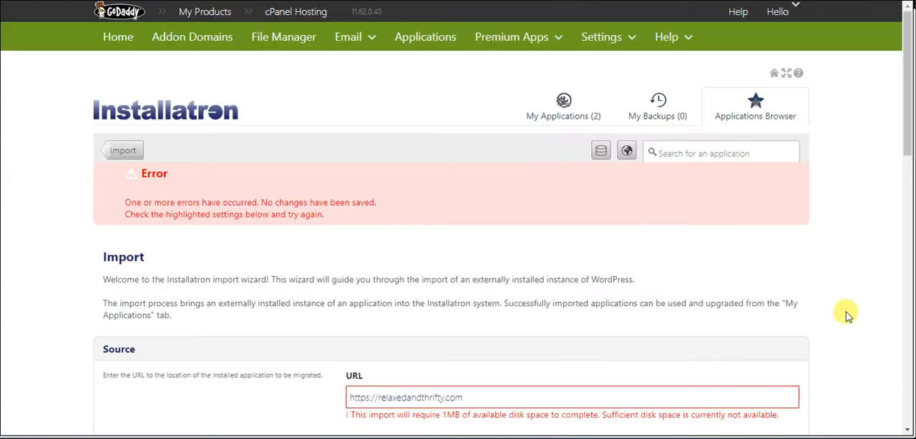
Examine the error messages beneath the source URL, including the technical error about the directory
scroll(846, 316, "down", 4)
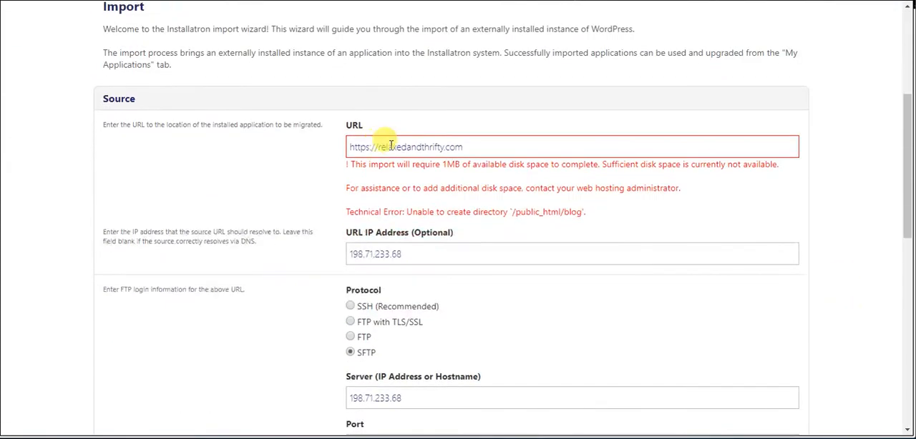
left_click_drag(346, 165, 633, 216)
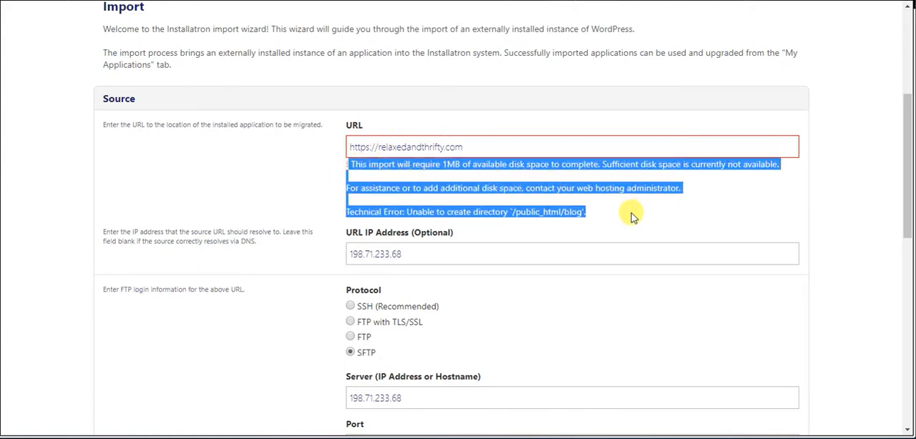
left_click(738, 179)
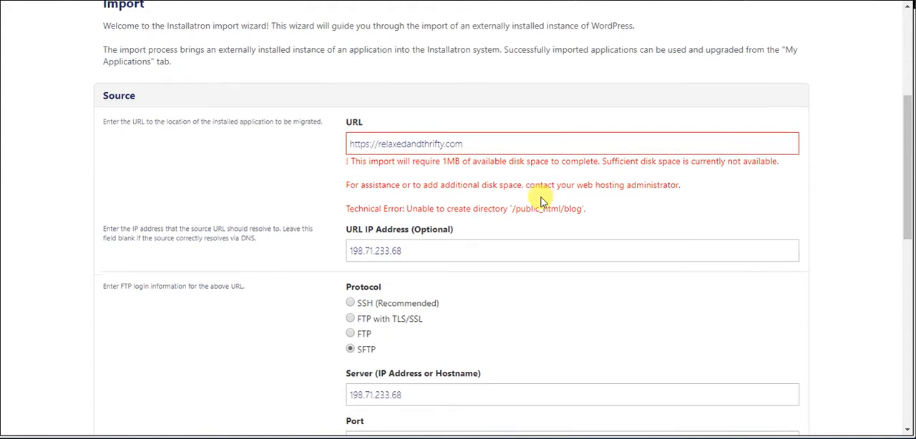
scroll(541, 200, "down", 1)
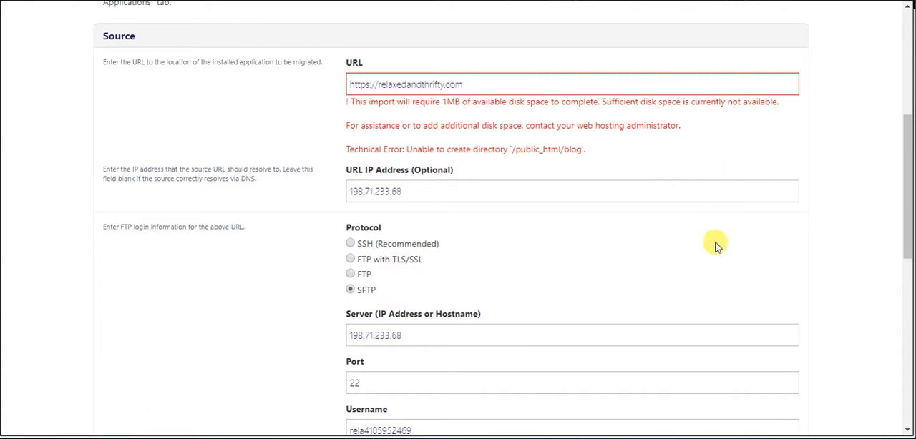
left_click_drag(508, 150, 581, 151)
left_click(580, 153)
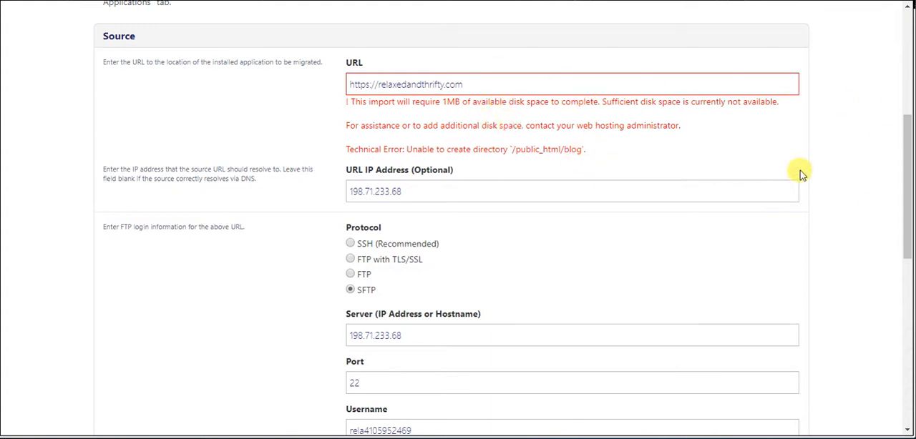
Replace the source path with the absolute path to the html folder in the remote account's home directory
scroll(691, 152, "down", 2)
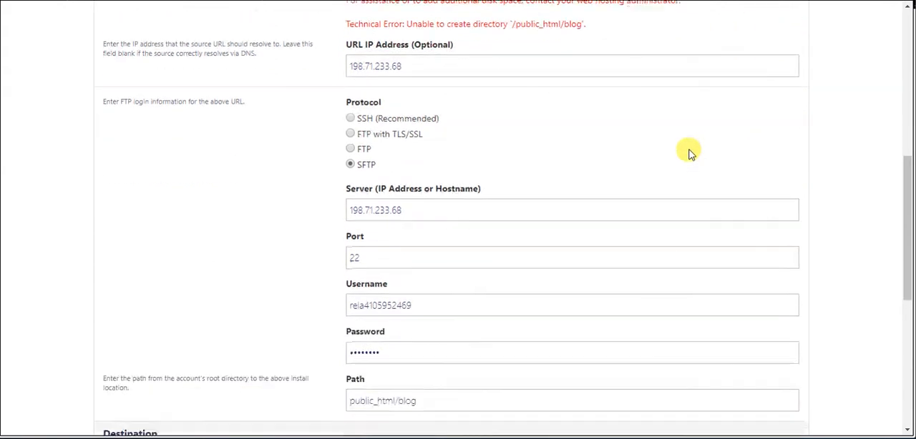
scroll(544, 144, "down", 3)
scroll(544, 144, "down", 2)
left_click(543, 148)
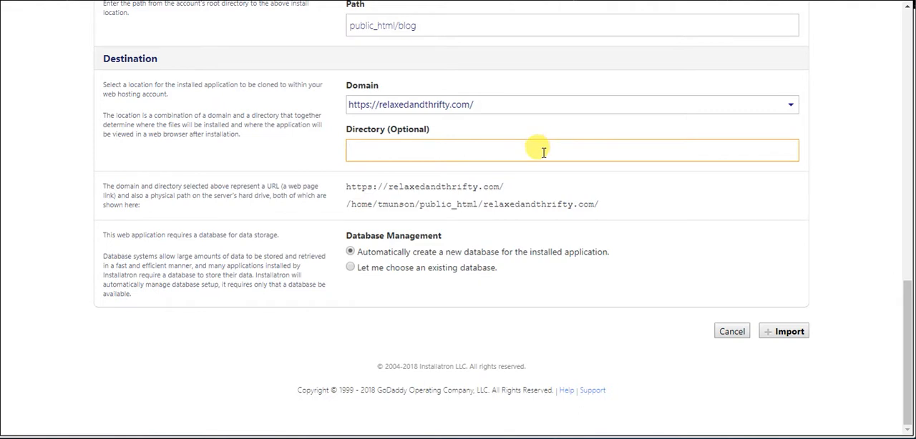
scroll(542, 163, "up", 2)
left_click(501, 149)
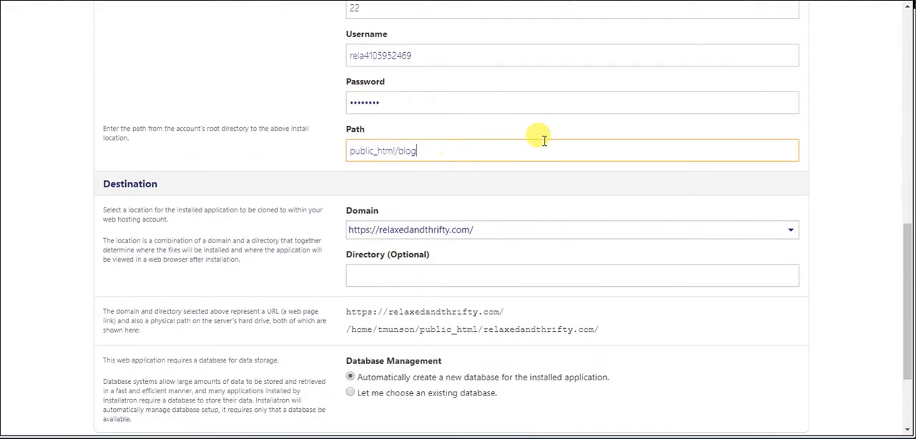
scroll(543, 140, "up", 2)
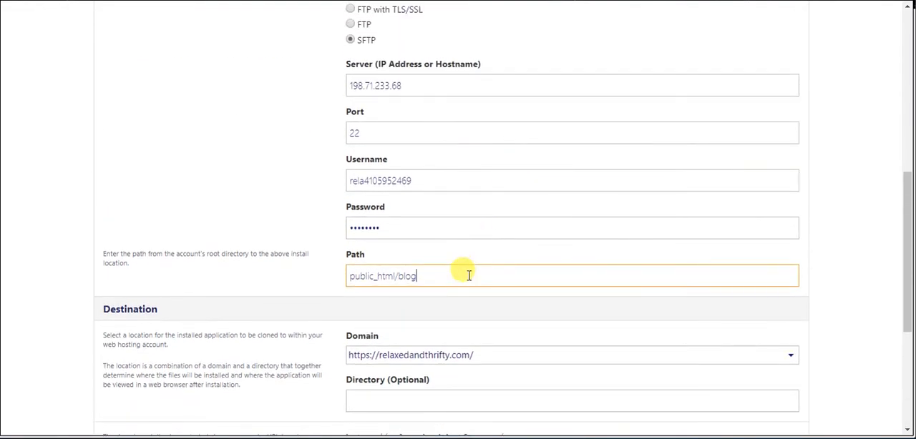
scroll(469, 300, "up", 2)
scroll(462, 381, "down", 1)
scroll(462, 379, "up", 2)
scroll(465, 374, "down", 5)
left_click_drag(417, 151, 405, 151)
left_click_drag(346, 130, 285, 141)
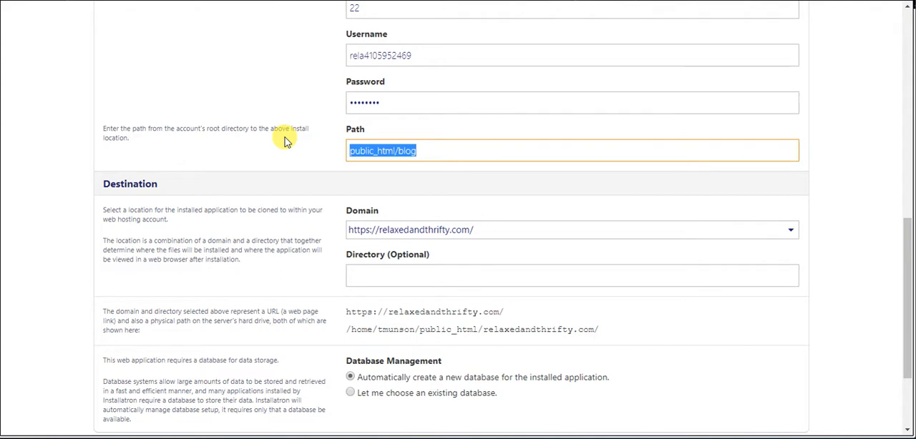
key("ctrl+v")
left_click(285, 141)
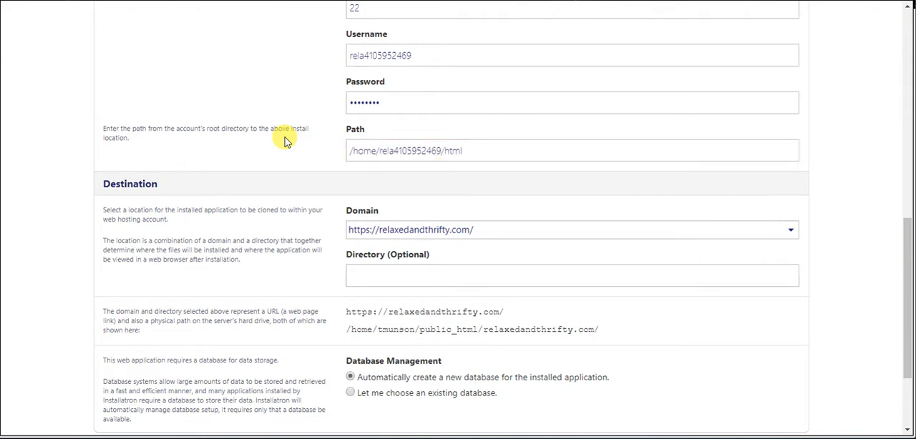
left_click(377, 151)
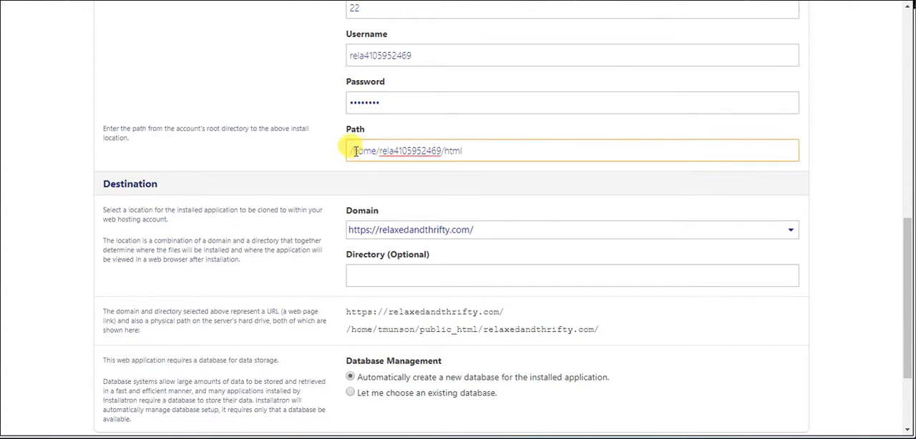
left_click_drag(353, 153, 483, 139)
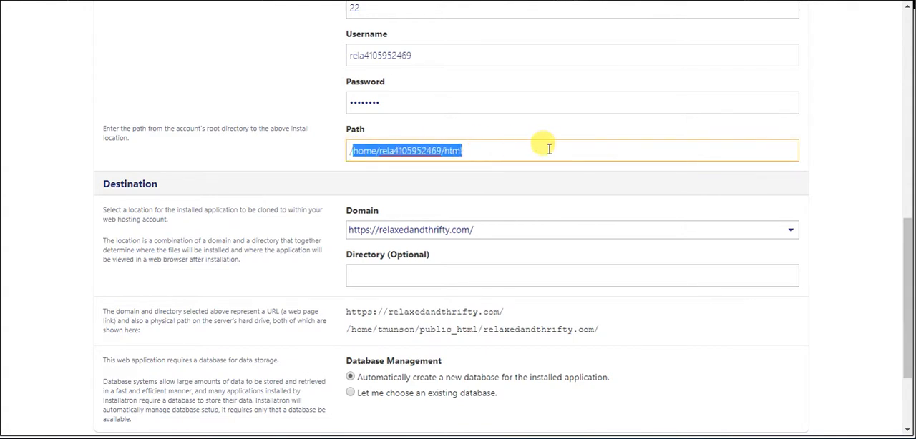
left_click(511, 175)
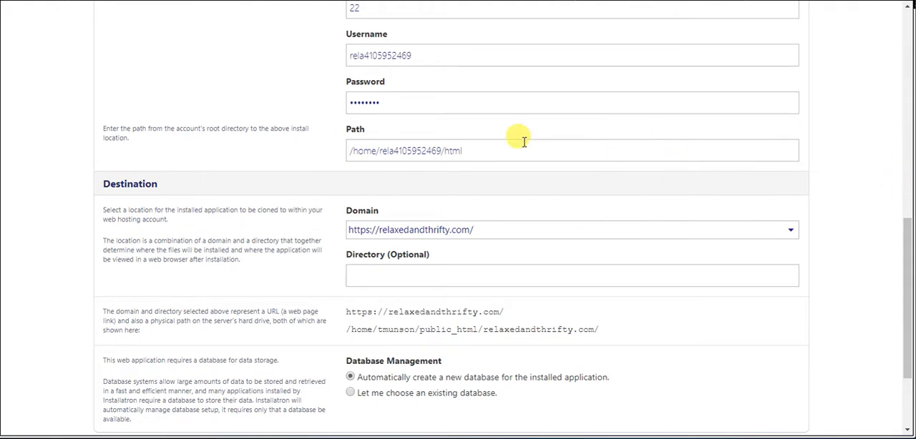
Check the source and destination settings and start the WordPress import with the new source path
scroll(460, 355, "down", 2)
scroll(458, 308, "up", 3)
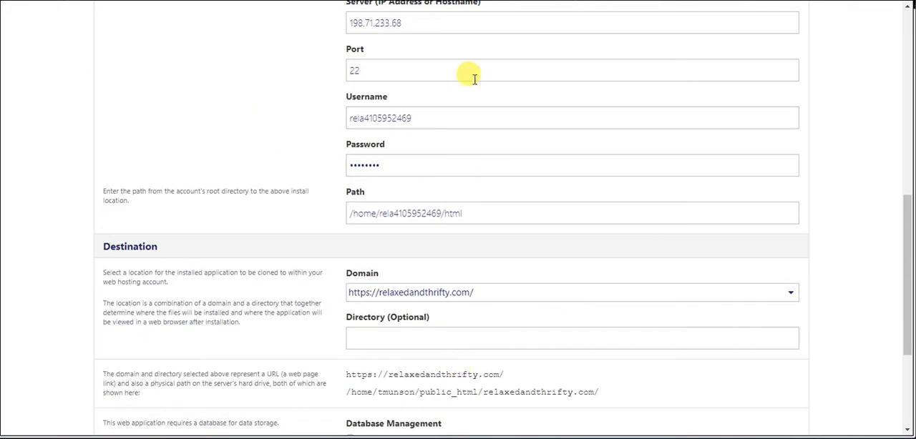
scroll(535, 286, "up", 5)
scroll(491, 399, "down", 4)
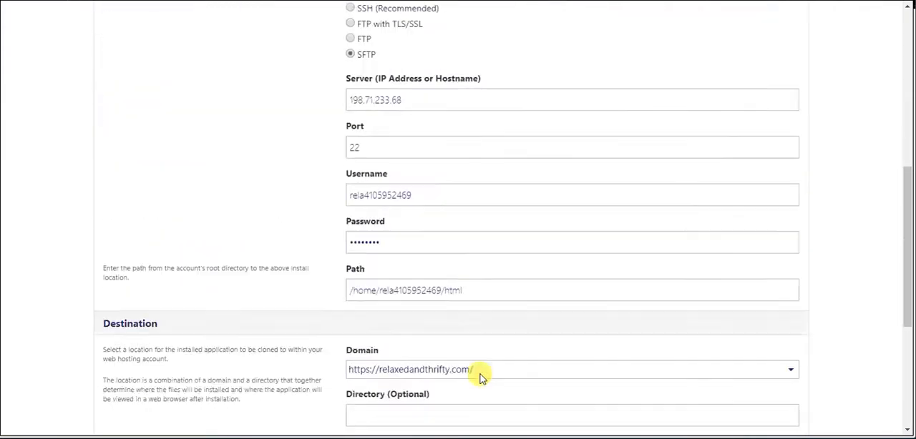
scroll(481, 377, "down", 4)
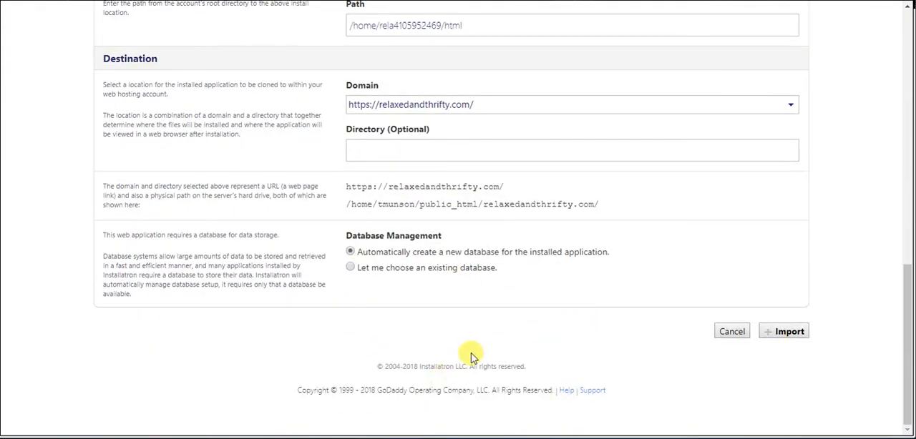
left_click(780, 335)
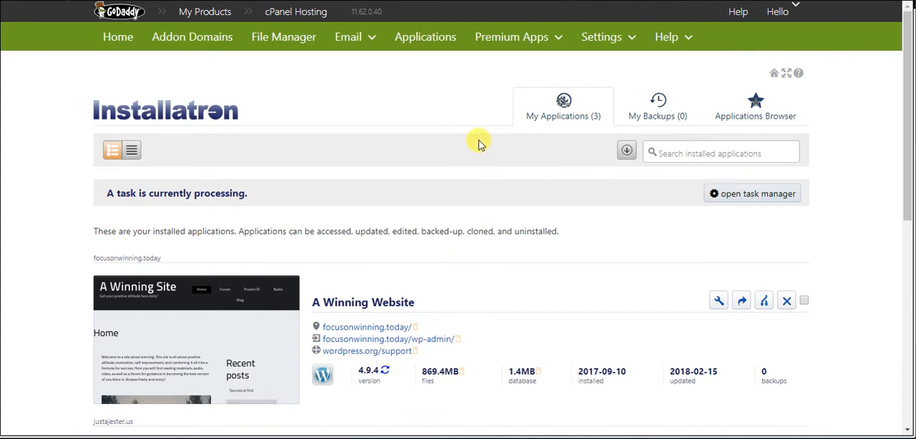
Check the relaxedandthrifty.com import's progress in the list of installed applications
scroll(479, 144, "down", 2)
scroll(478, 143, "down", 5)
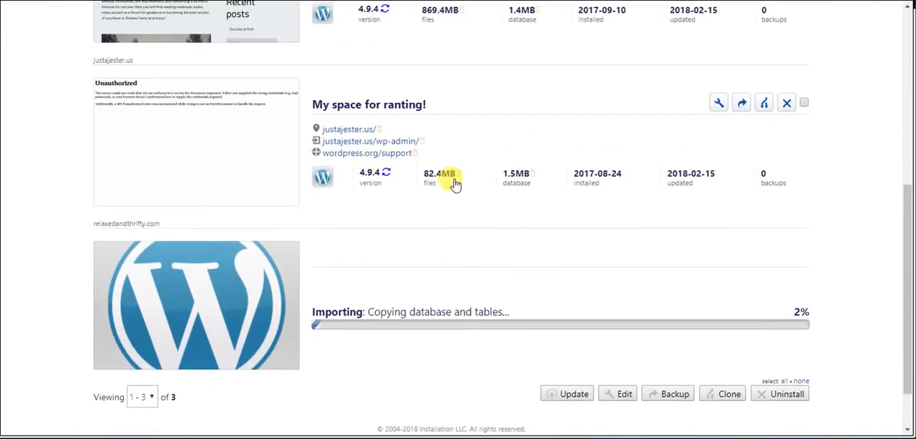
scroll(439, 209, "up", 5)
scroll(432, 204, "down", 5)
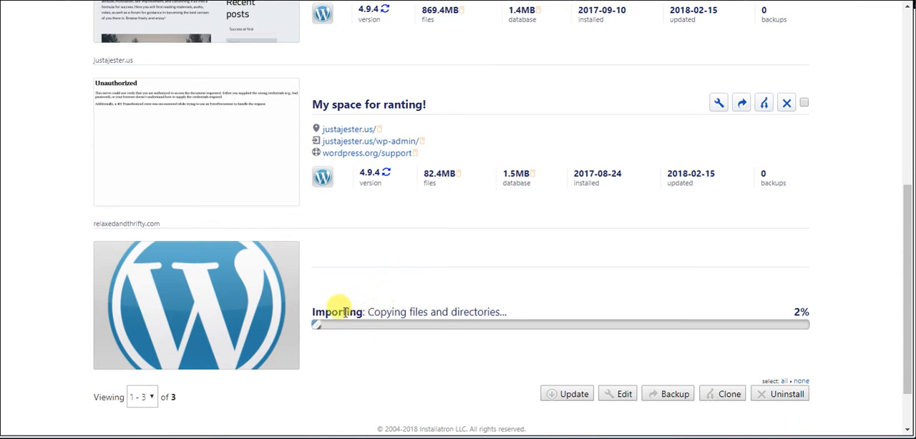
left_click_drag(327, 312, 505, 331)
left_click(537, 305)
scroll(538, 305, "up", 1)
scroll(538, 305, "down", 2)
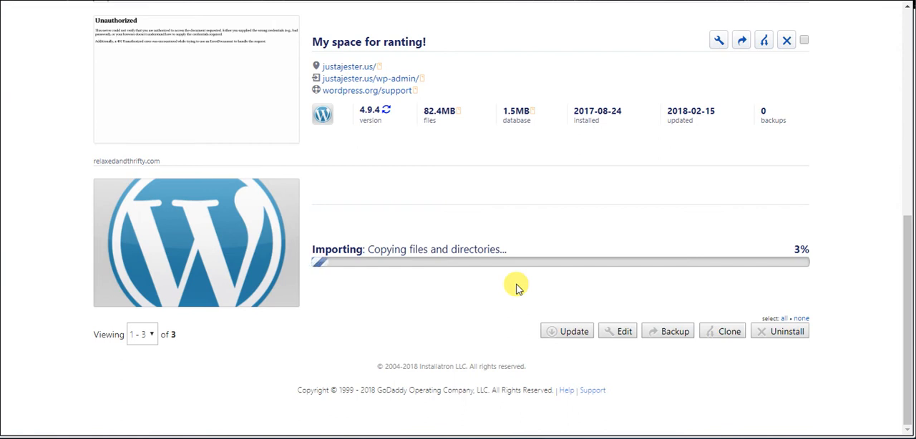
scroll(558, 286, "up", 4)
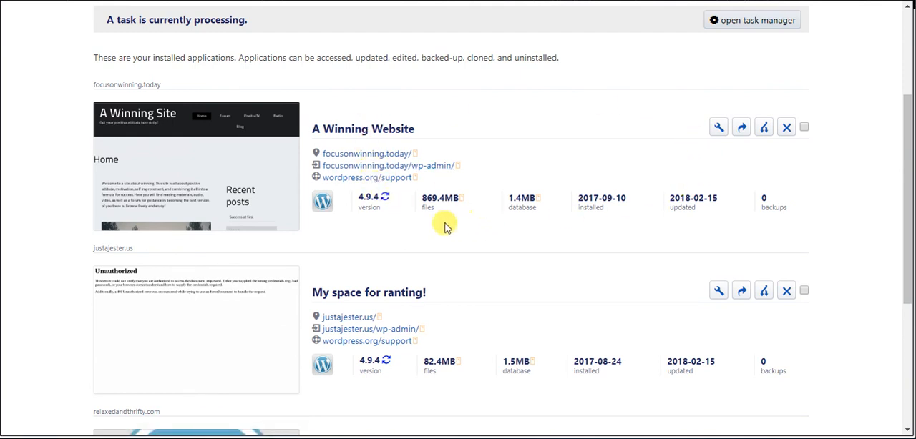
scroll(599, 239, "down", 4)
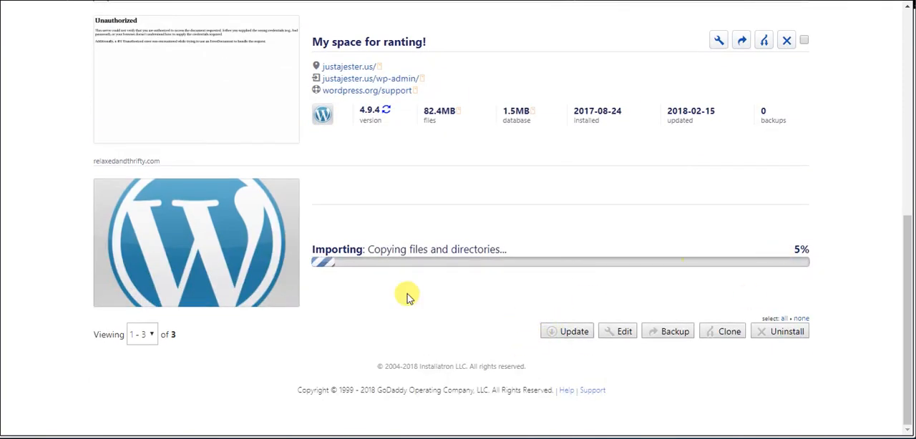